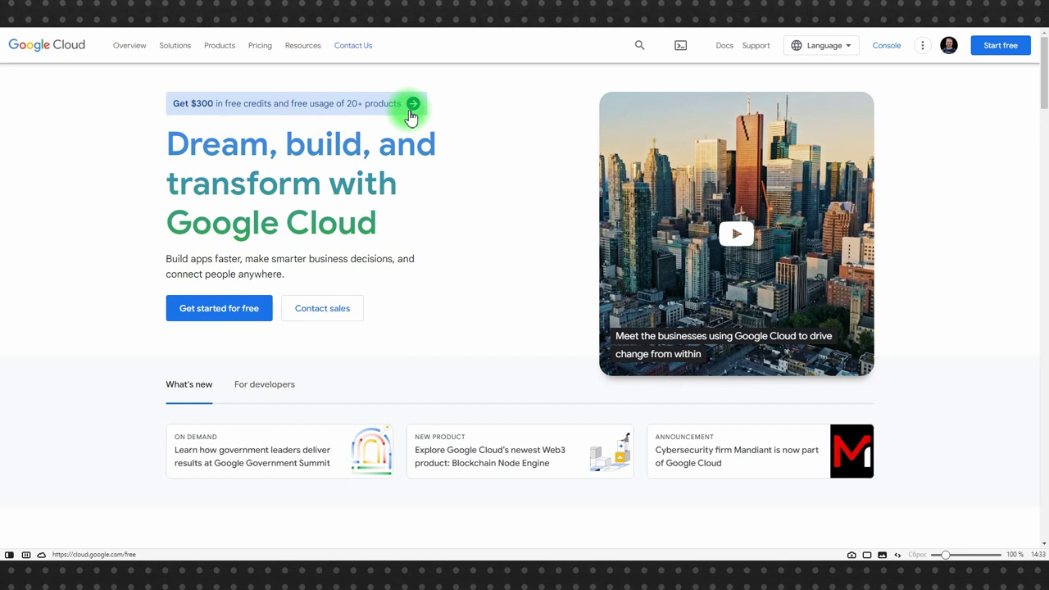
Step: Begin the free sign-up, choose "Helping clients use Cloud" as the organization need, accept the terms of service and continue
click(201, 317)
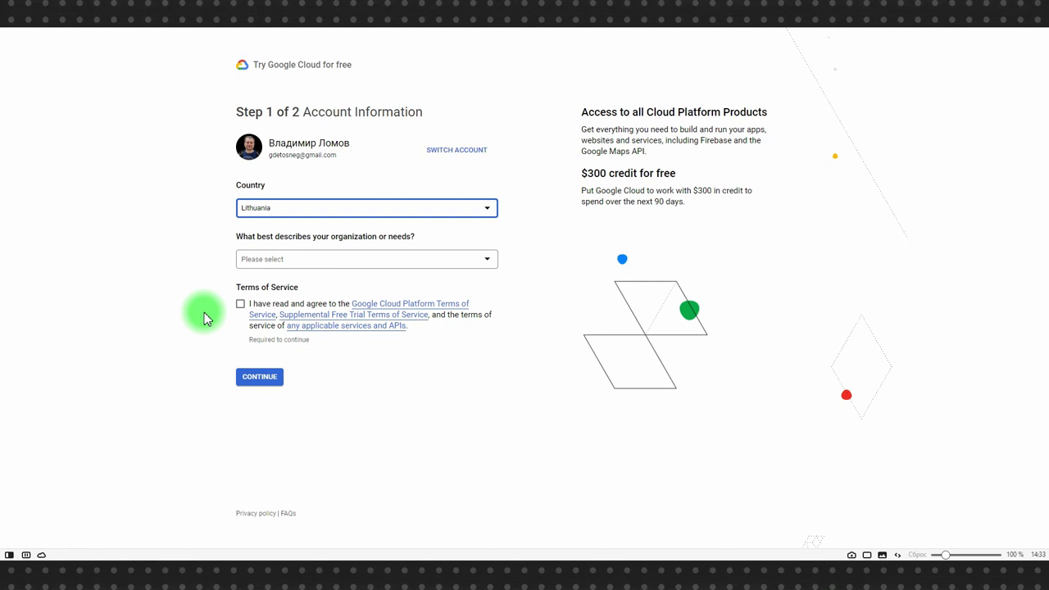
click(375, 262)
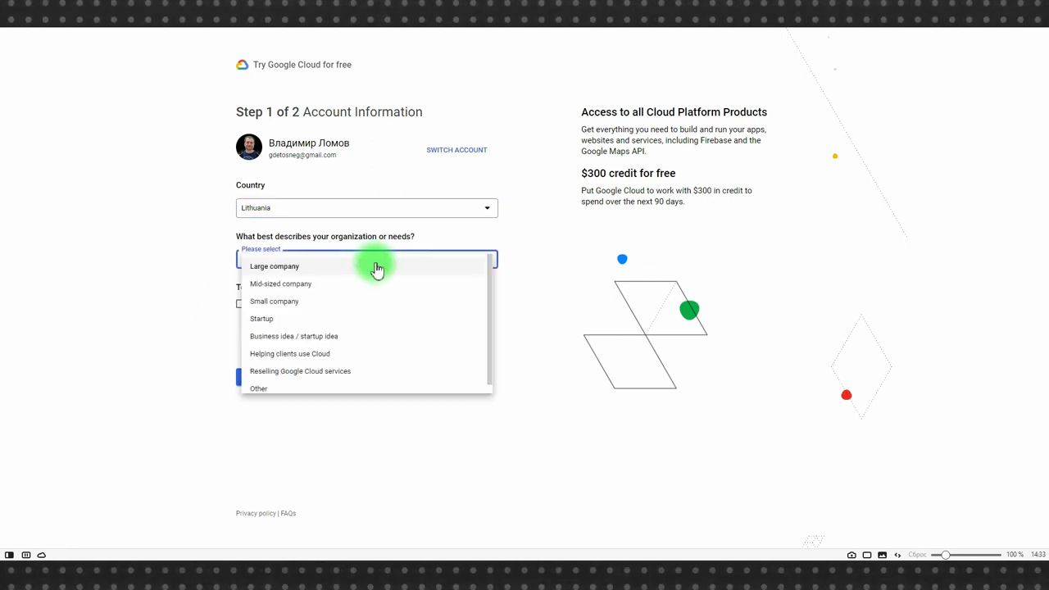
click(307, 356)
click(276, 324)
click(473, 386)
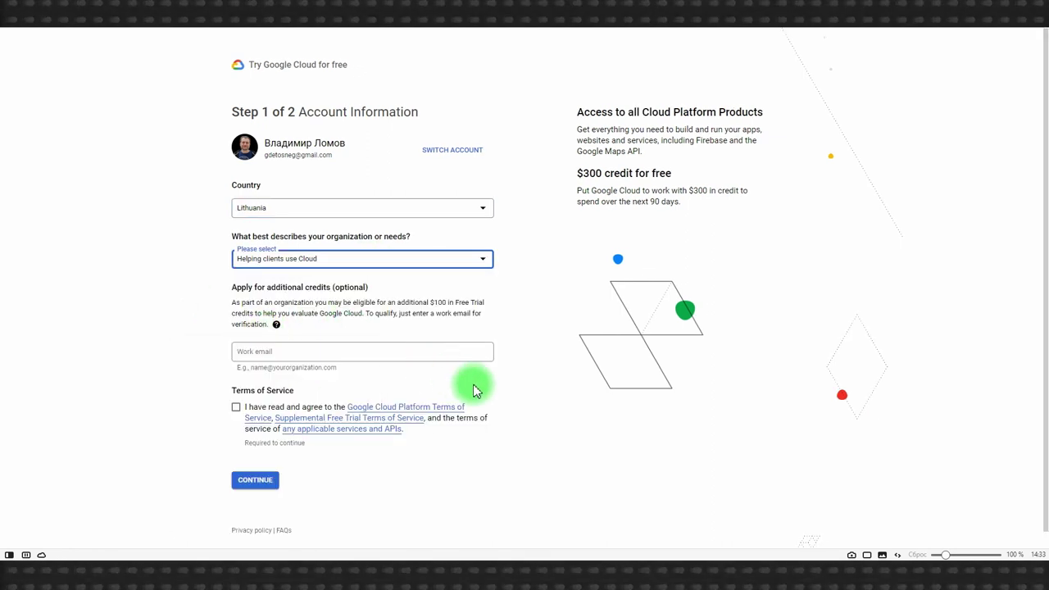
click(235, 407)
click(259, 485)
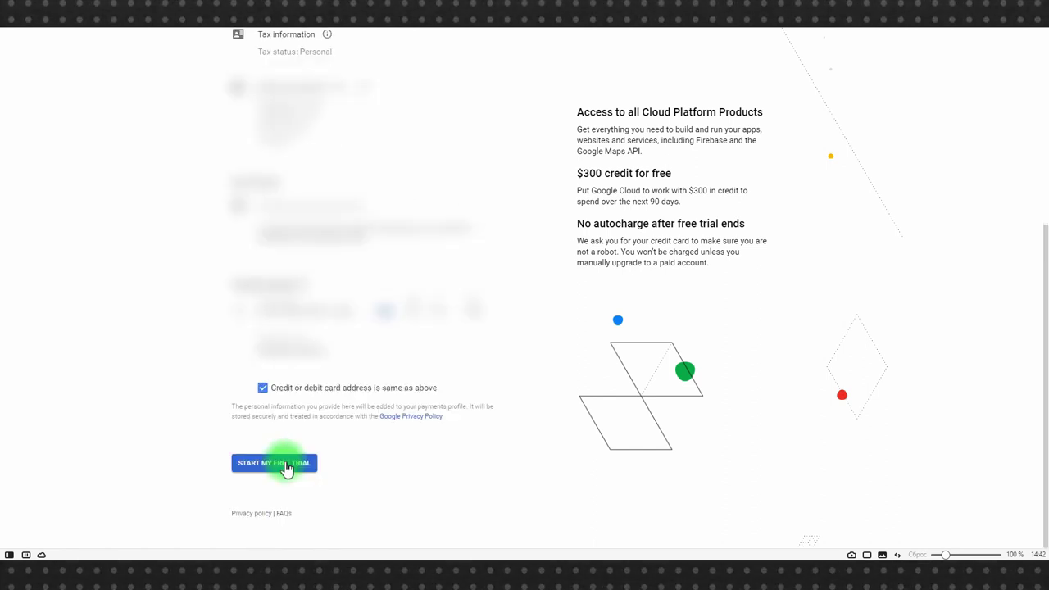
Step: Start the free trial with the entered payment profile and continue to the identity verification
click(283, 464)
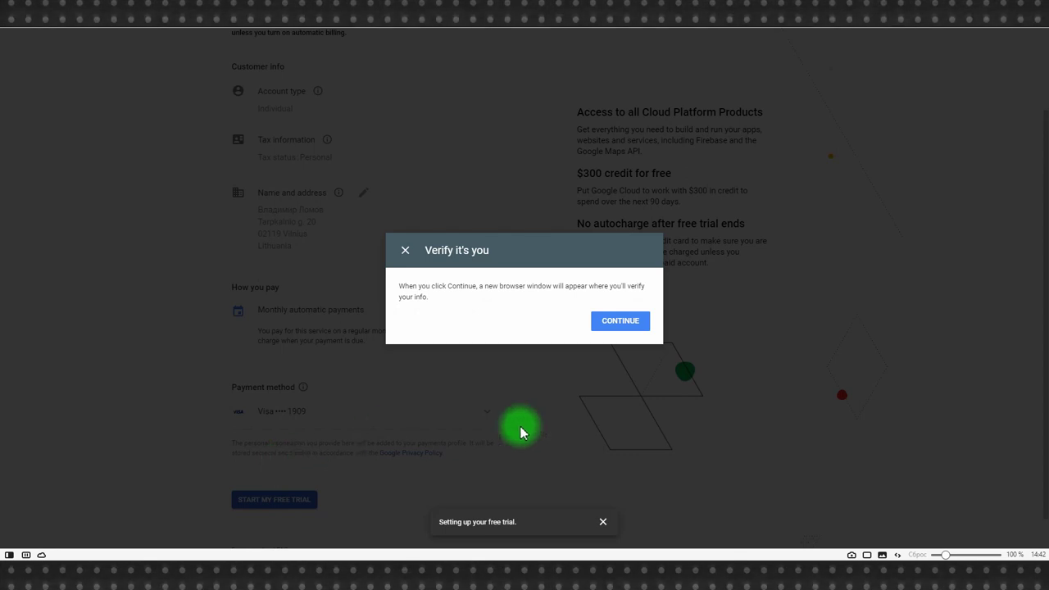
click(620, 321)
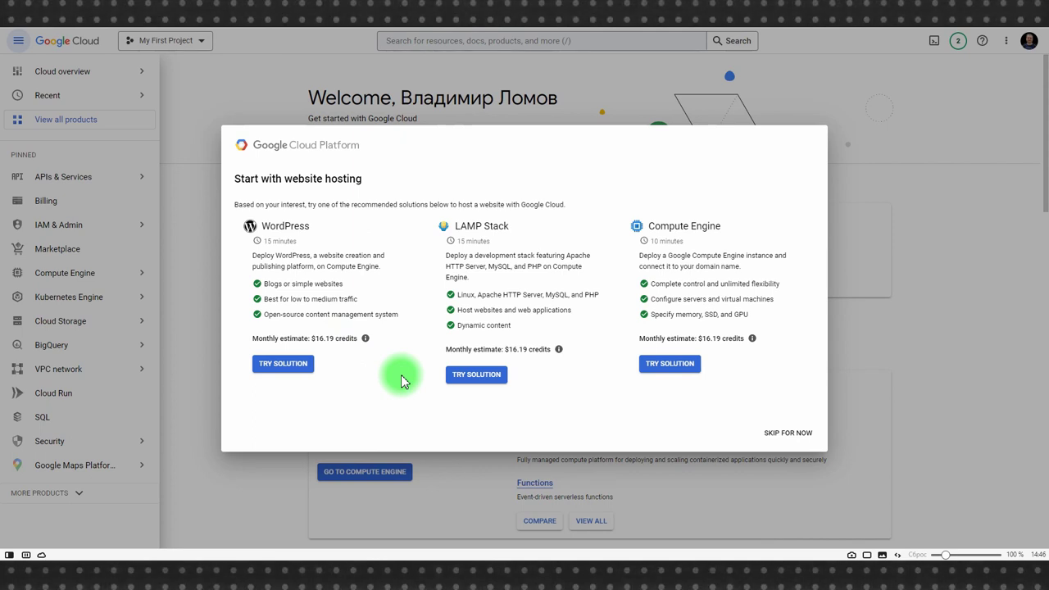
Step: View the cost breakdown of the WordPress solution and skip the website hosting recommendations
click(365, 338)
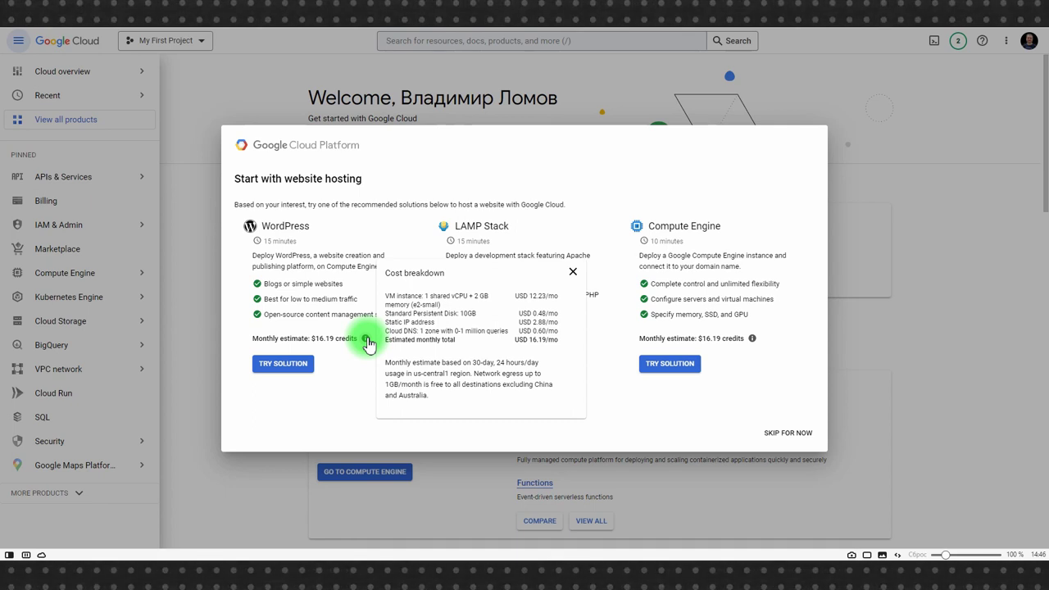
click(792, 433)
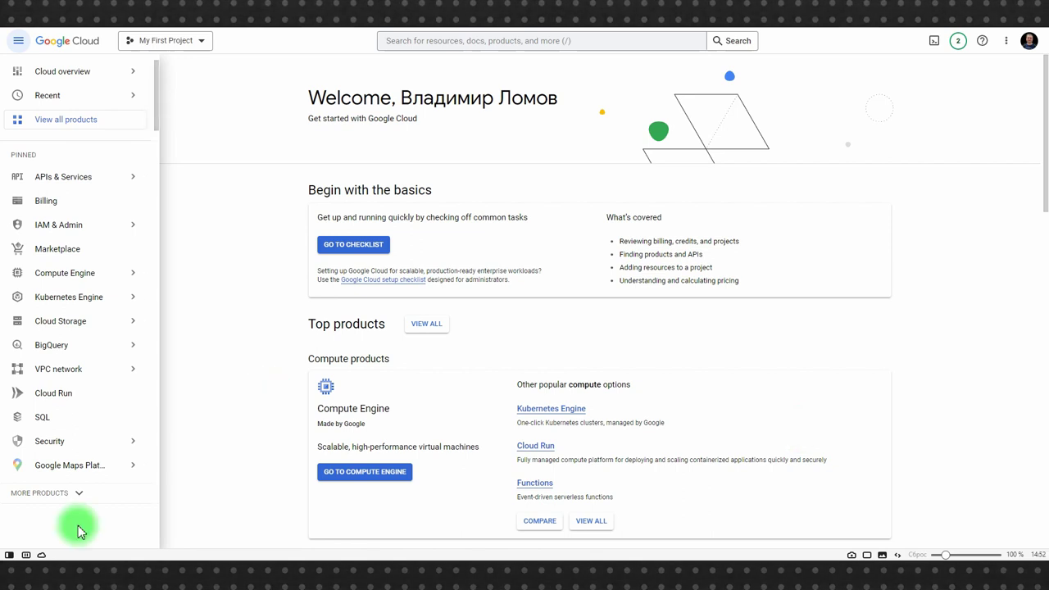
Step: Look through the pinned products and the list of available projects without switching projects
mouse_move(73, 283)
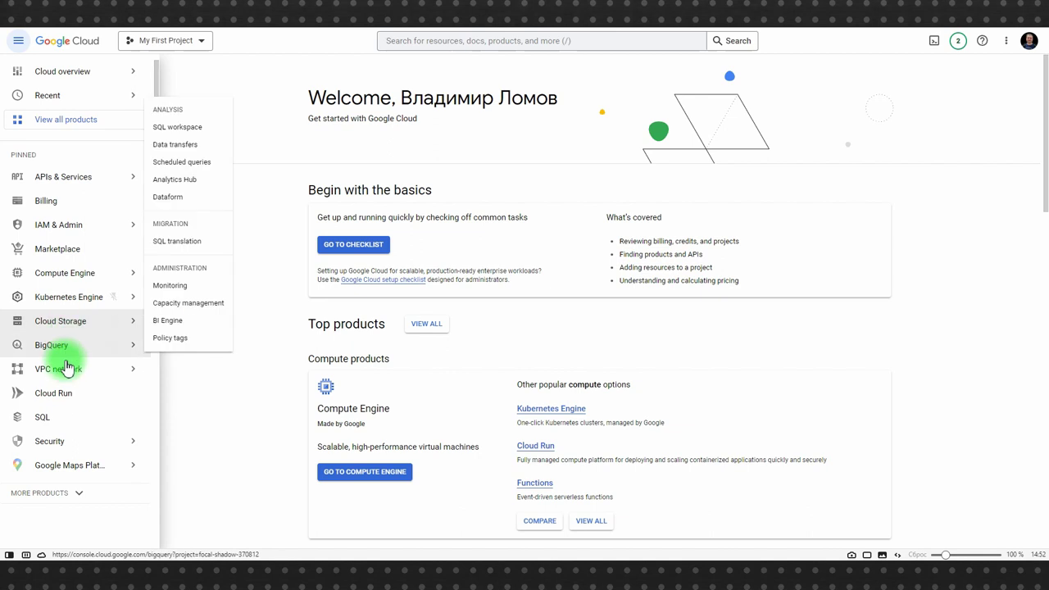
mouse_move(70, 482)
mouse_move(65, 447)
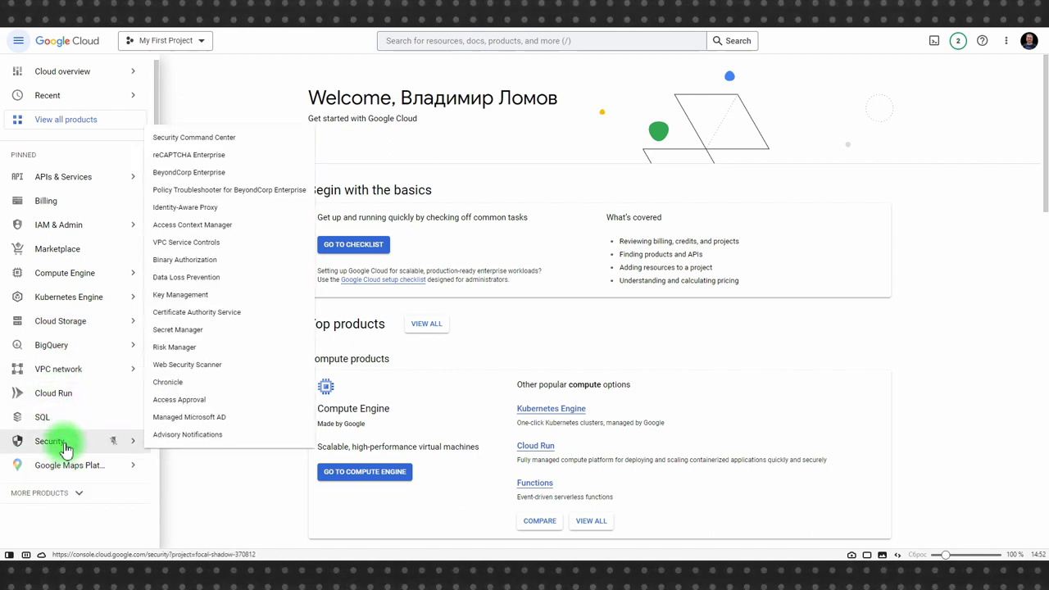
click(191, 46)
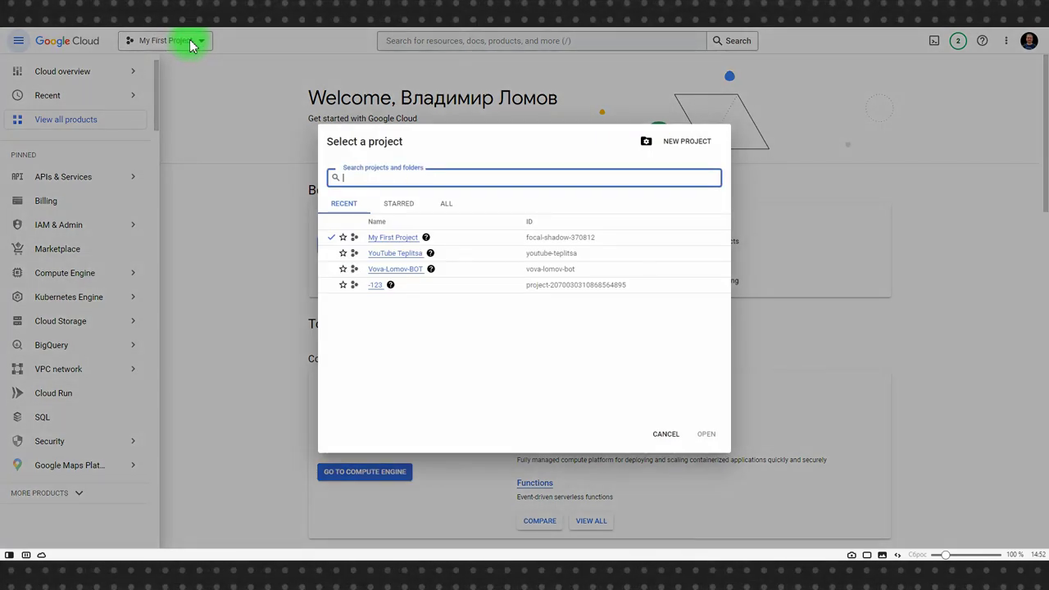
click(665, 434)
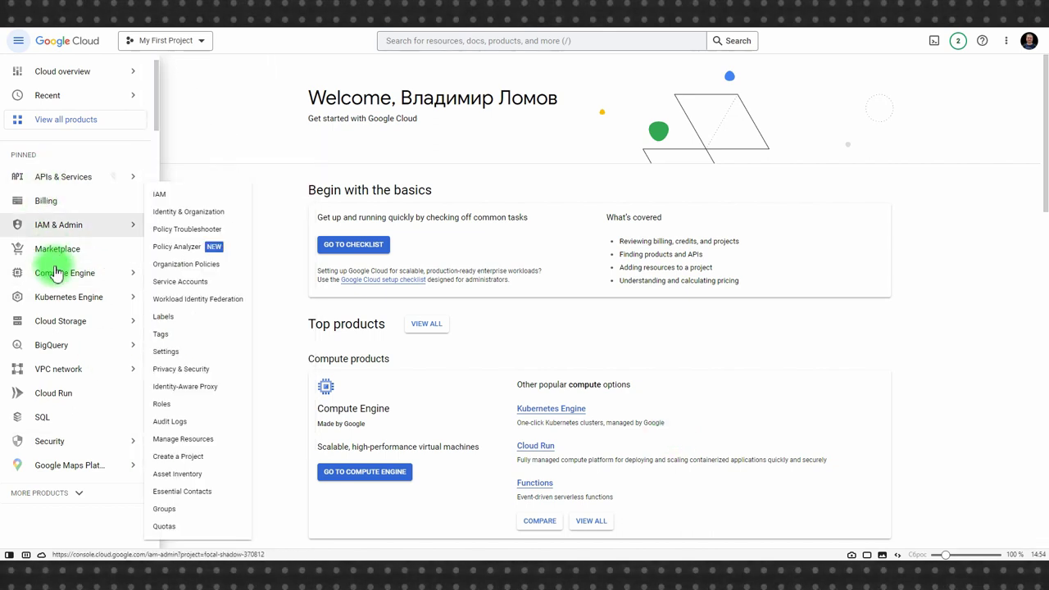
Step: Go to Compute Engine's VM instances and enable the Compute Engine API for the project
mouse_move(59, 319)
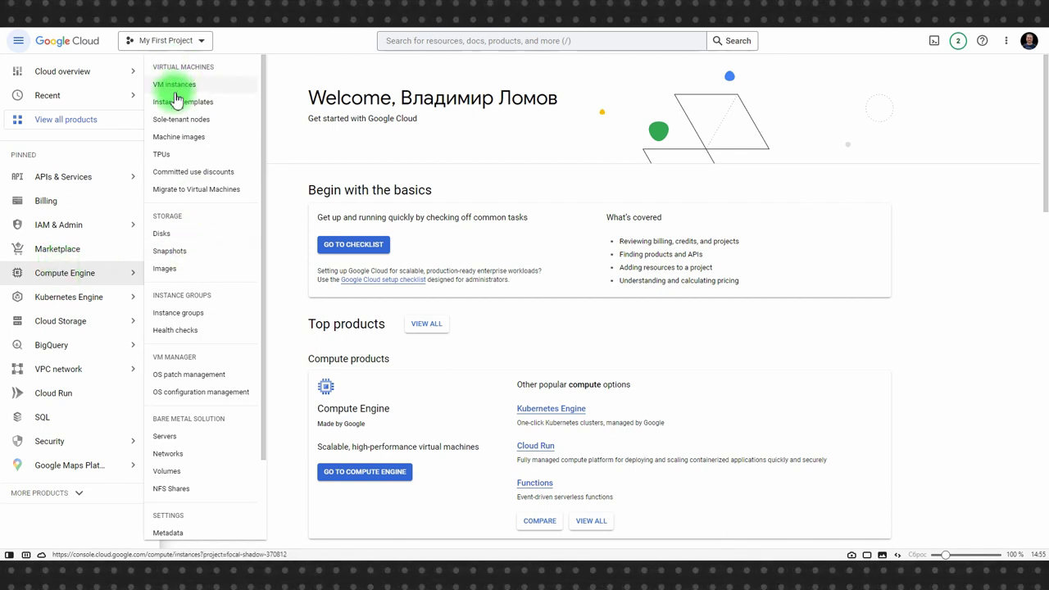
click(176, 85)
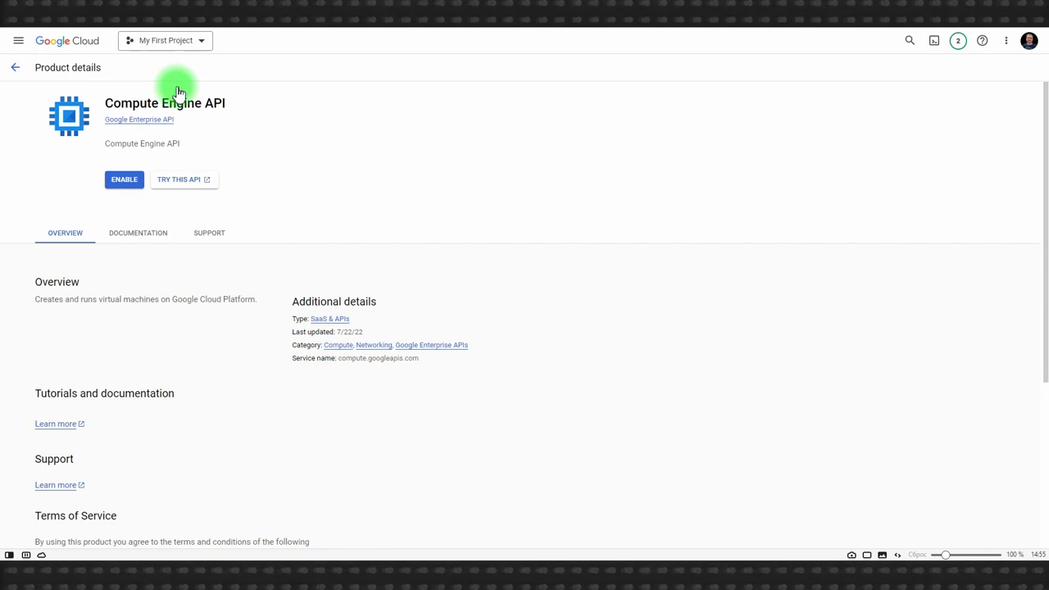
click(124, 179)
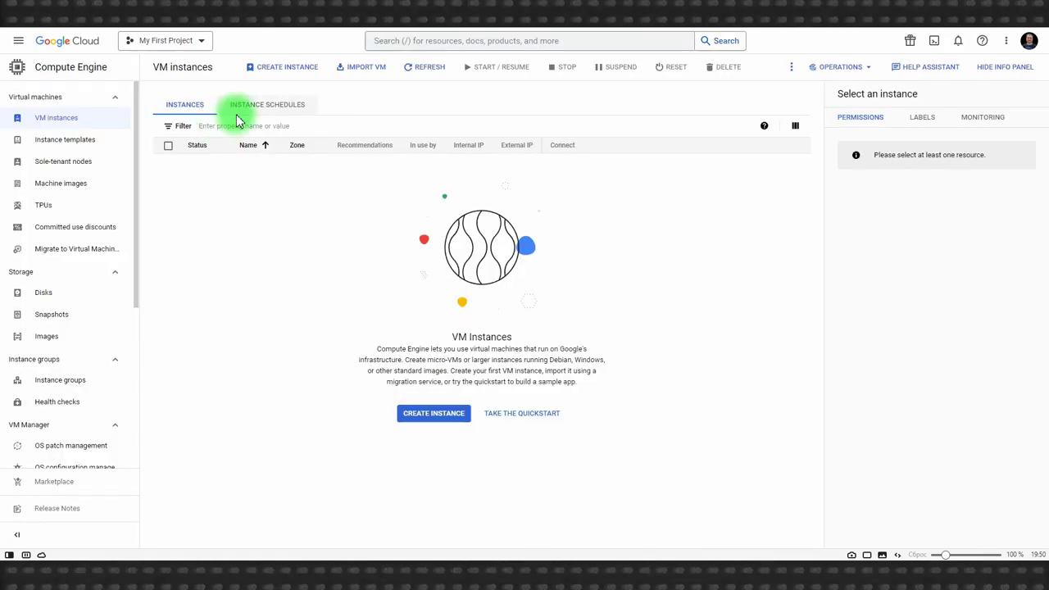
Step: Start creating a new VM instance and name it daber
click(432, 416)
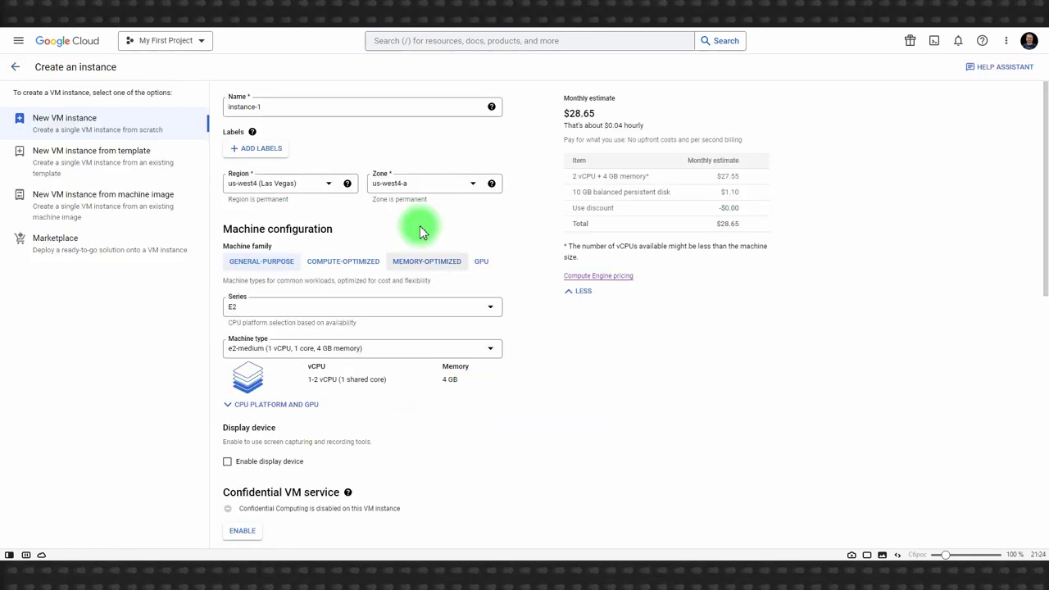
triple_click(244, 106)
text(daber)
click(516, 234)
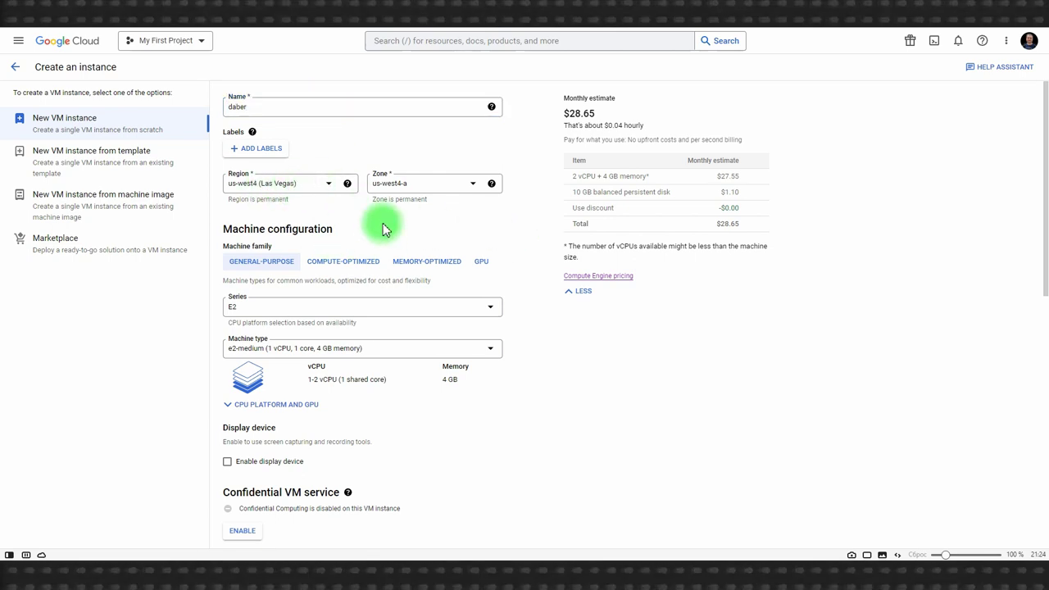
Step: Review the available E2 machine types and set the instance's machine type to e2-micro
click(273, 350)
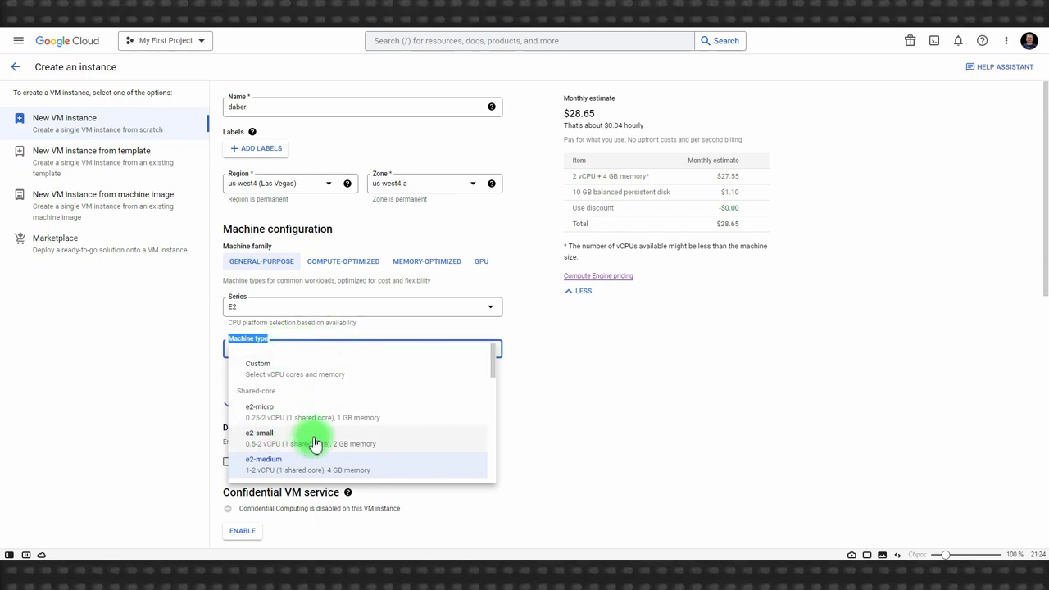
click(569, 412)
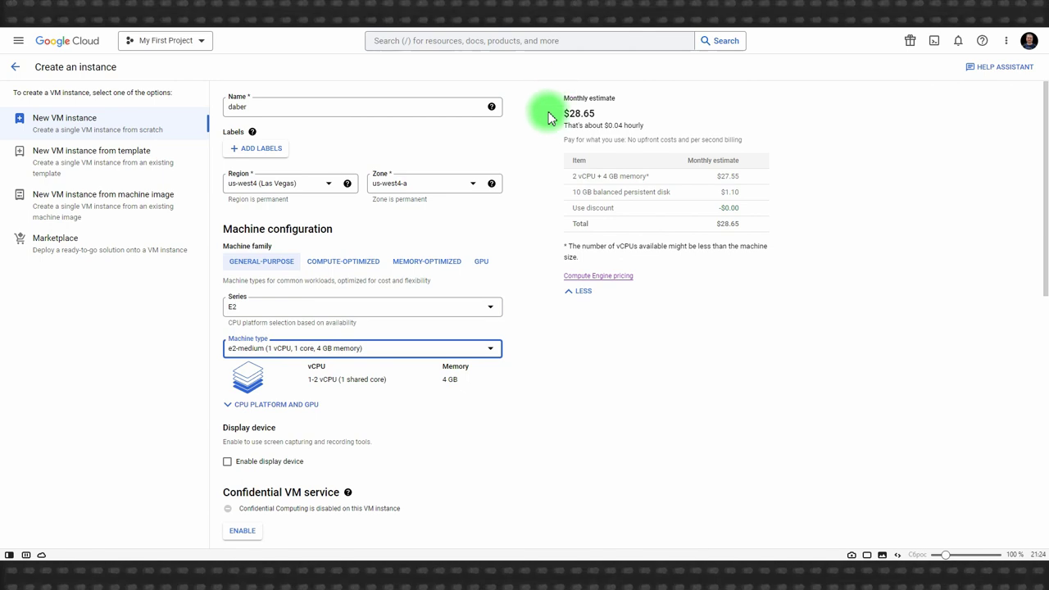
click(324, 351)
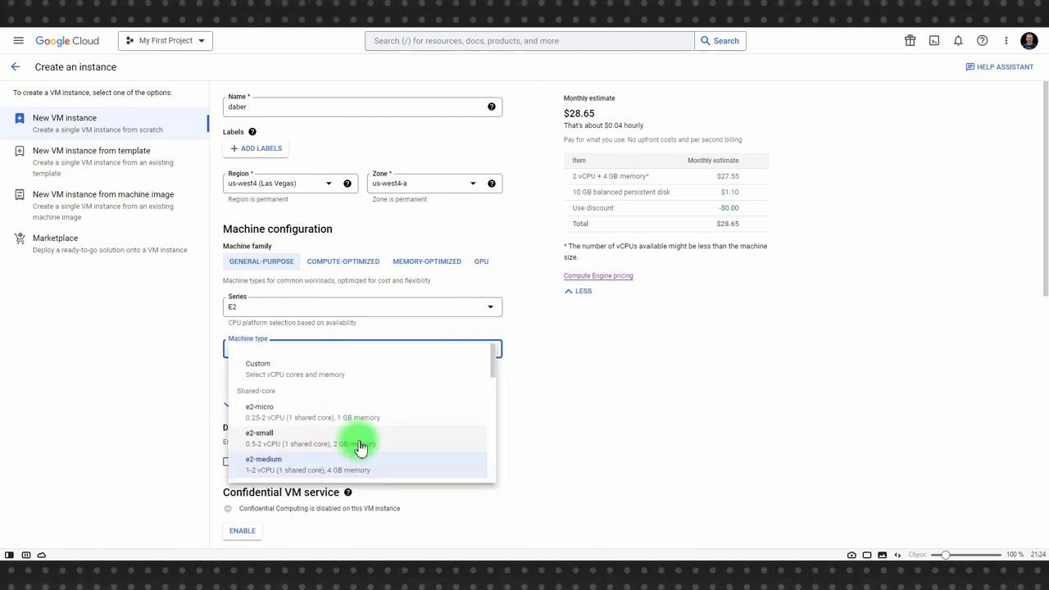
scroll(360, 439, down, 5)
scroll(381, 432, down, 3)
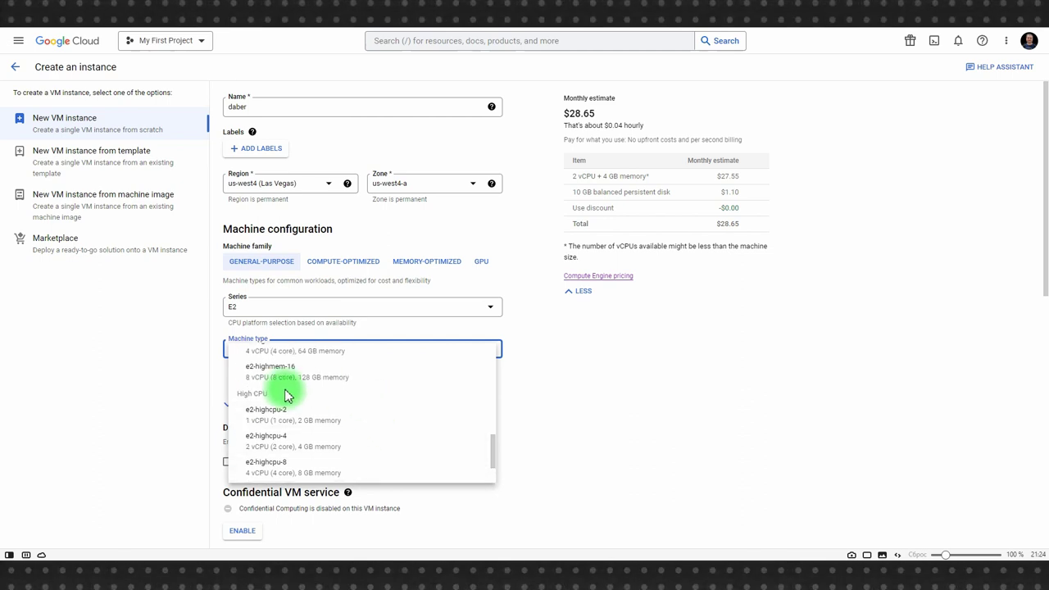
scroll(329, 431, up, 1)
scroll(329, 431, up, 4)
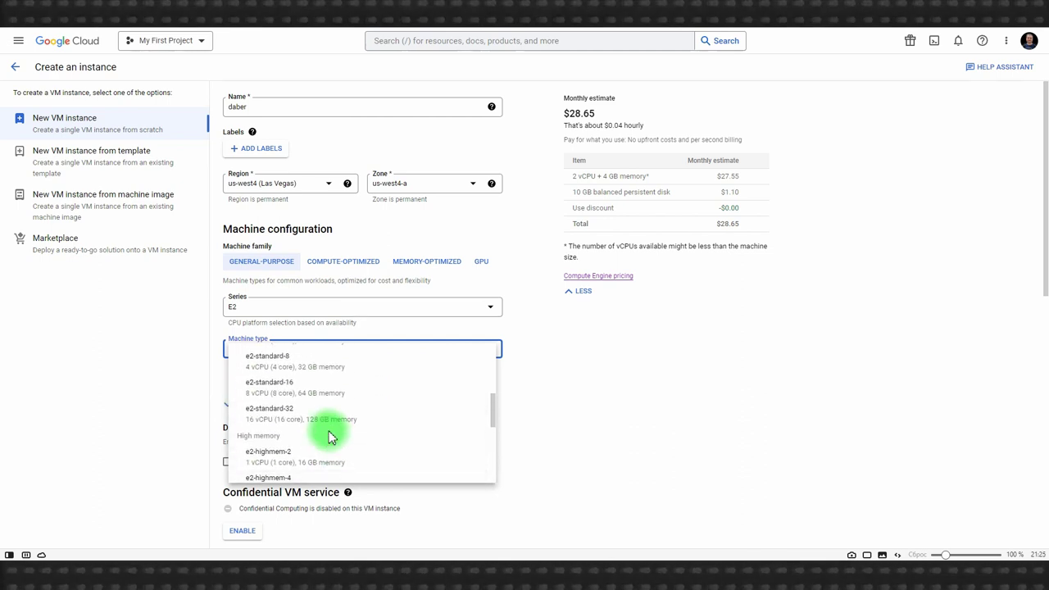
scroll(382, 441, up, 5)
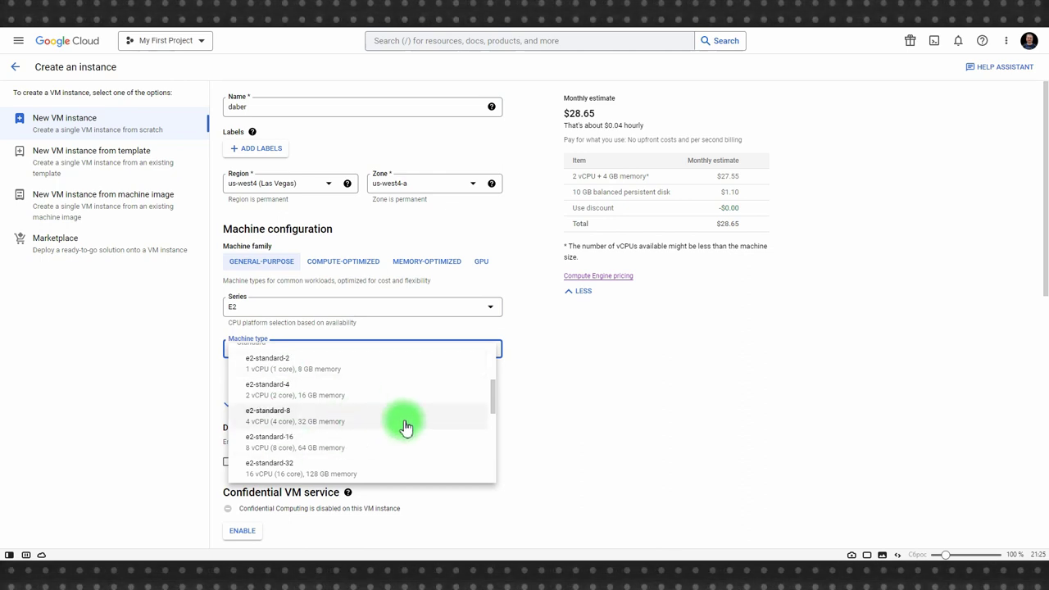
click(405, 420)
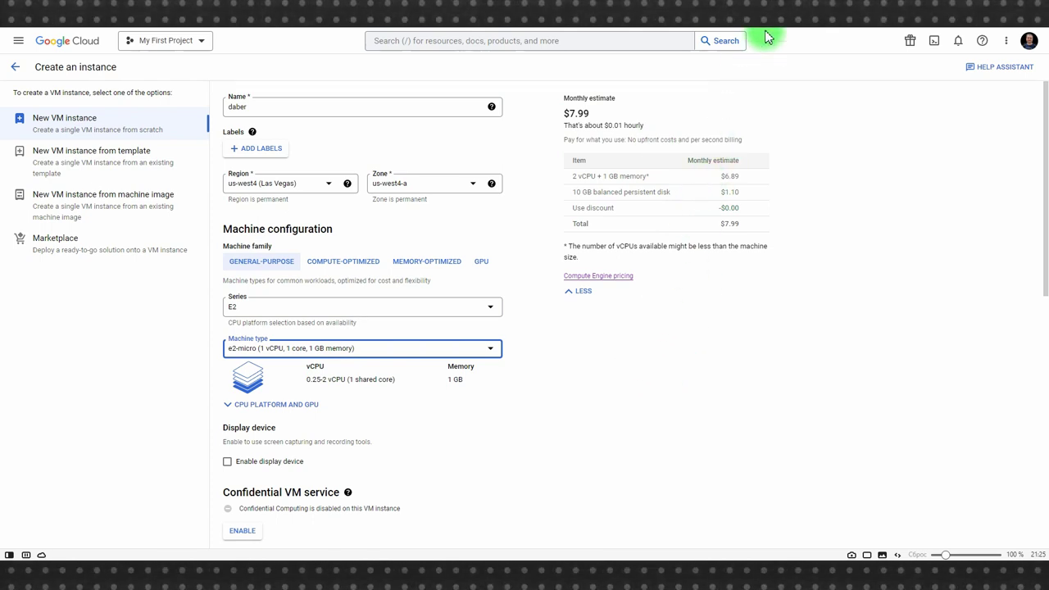
Step: Check the Compute Engine Free Tier limits and eligible regions in the Google Cloud Free Program documentation, and return to the instance form
click(729, 25)
scroll(628, 336, up, 3)
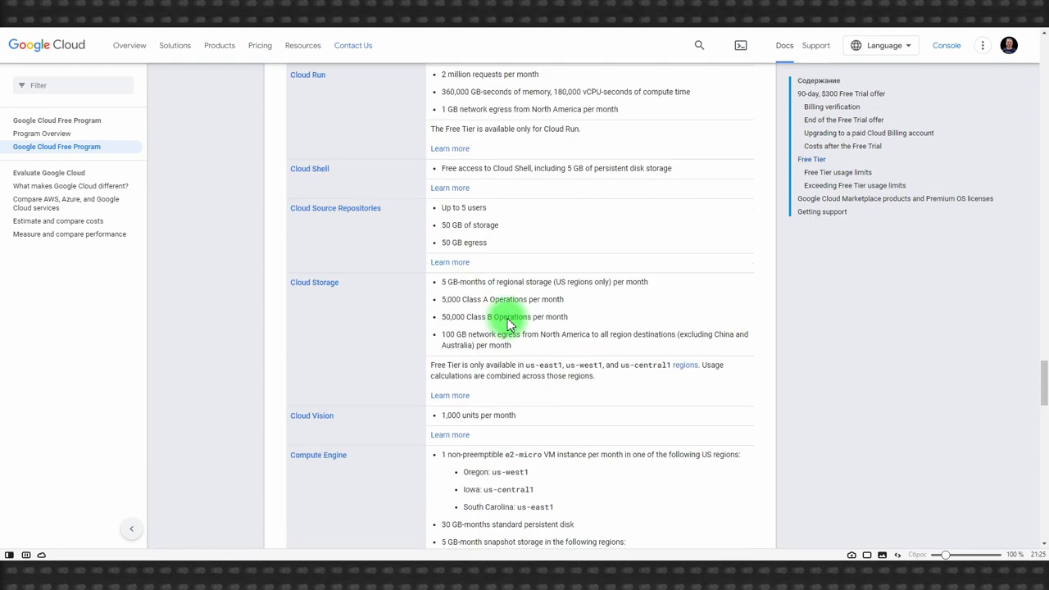
scroll(516, 238, down, 1)
scroll(494, 218, down, 2)
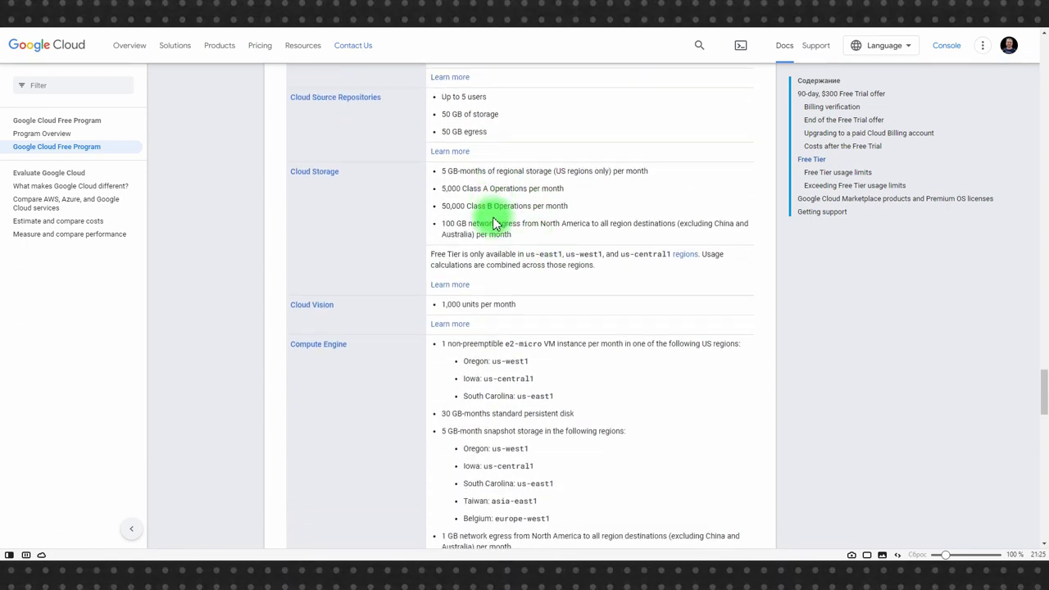
scroll(636, 225, down, 1)
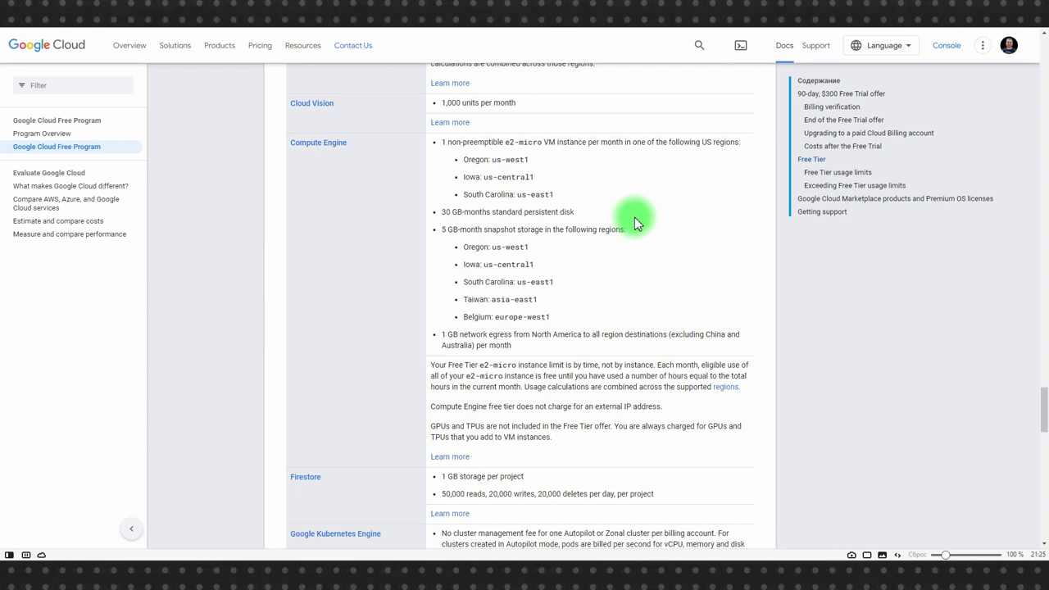
drag(443, 145, 586, 346)
click(604, 283)
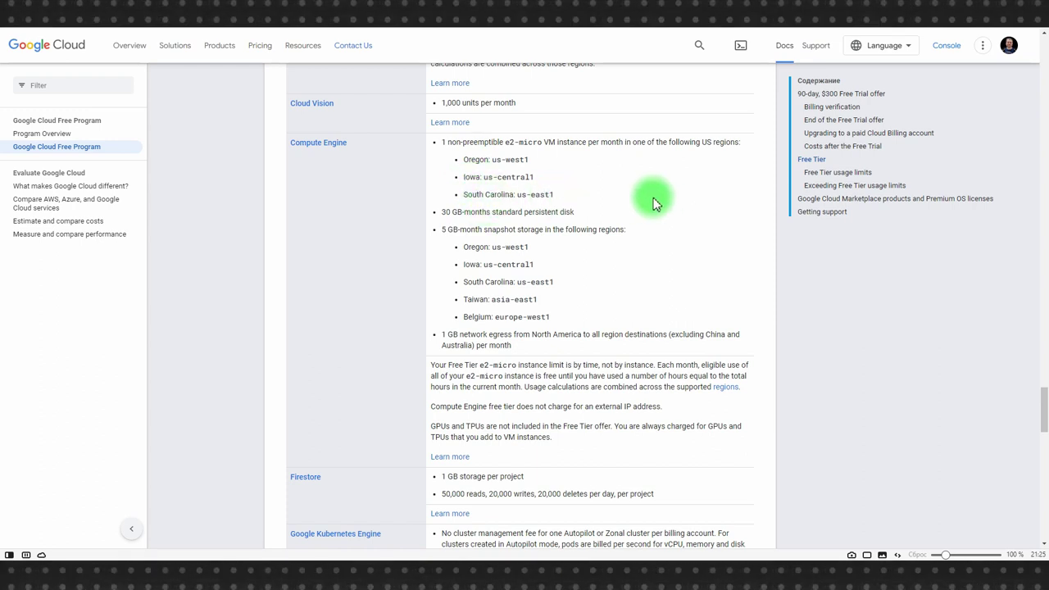
click(746, 23)
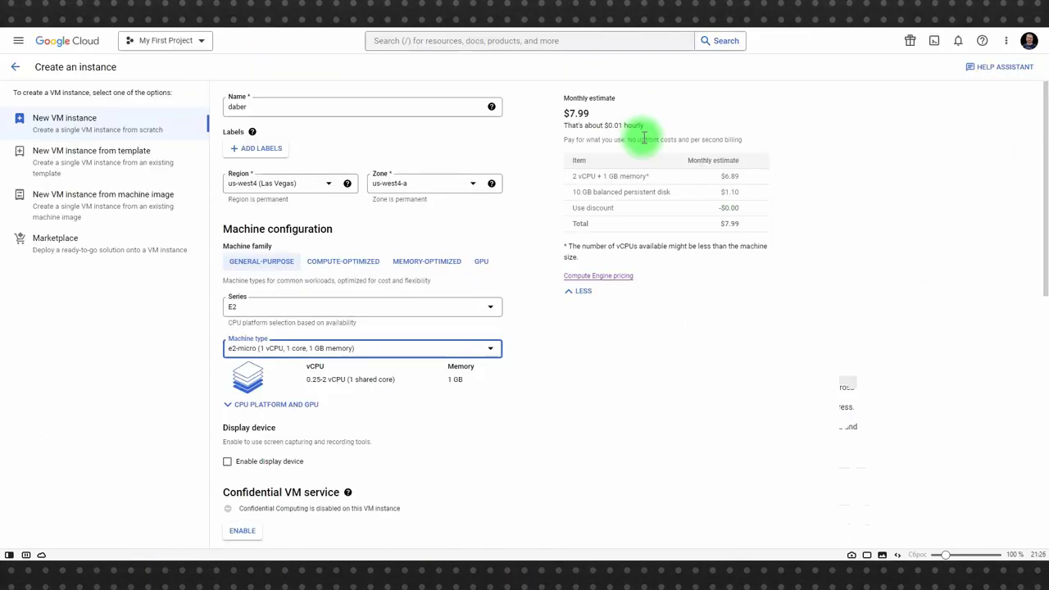
Step: Set the instance's region to us-west1 (Oregon)
click(284, 183)
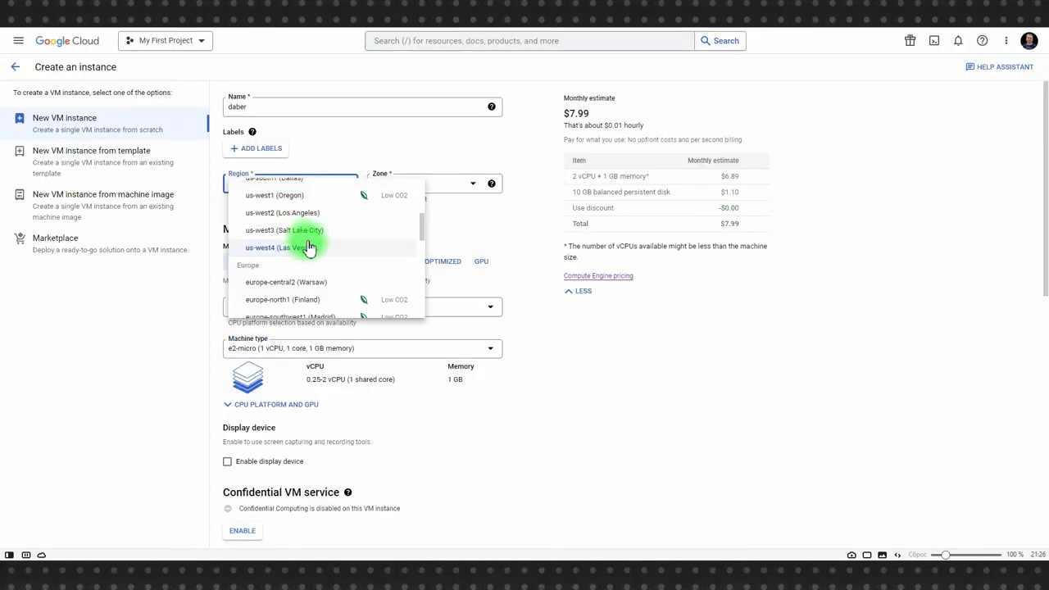
scroll(319, 247, up, 1)
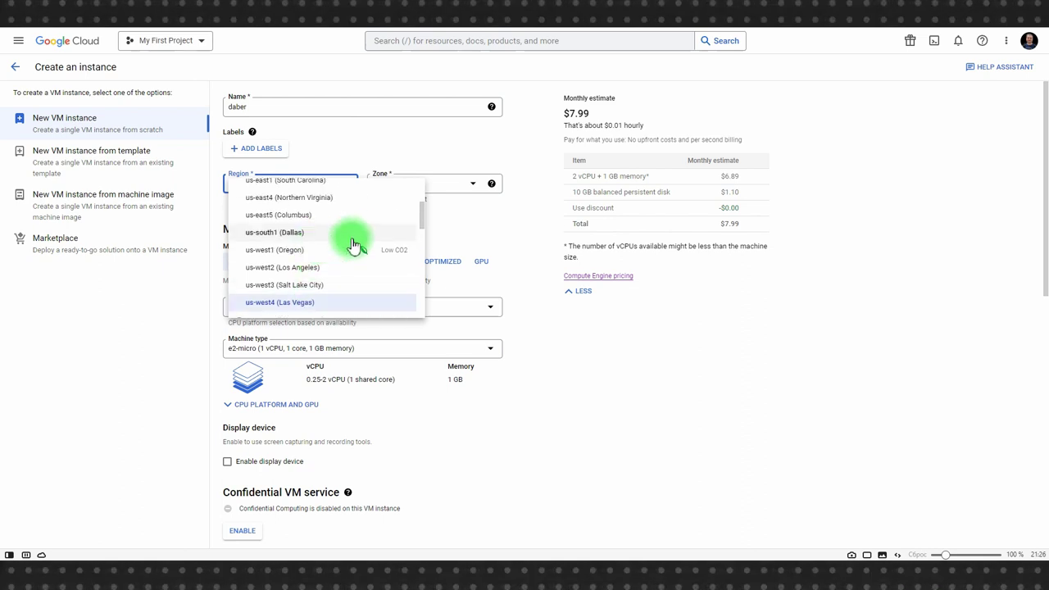
click(287, 253)
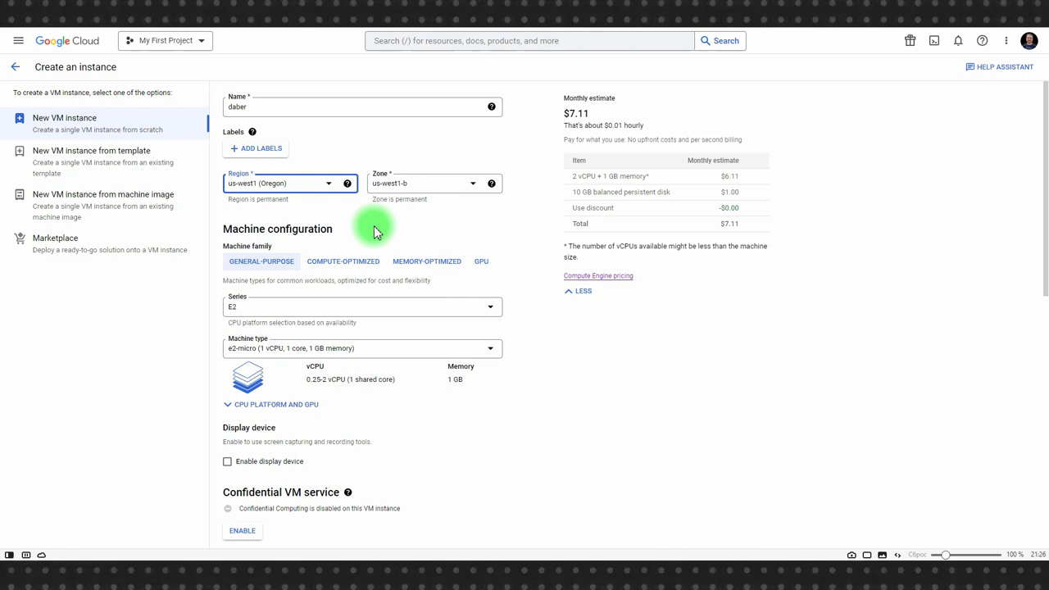
Step: Open the instance's boot disk settings for editing and check the Compute Engine persistent disk allowance in the Free Tier documentation
scroll(564, 290, down, 3)
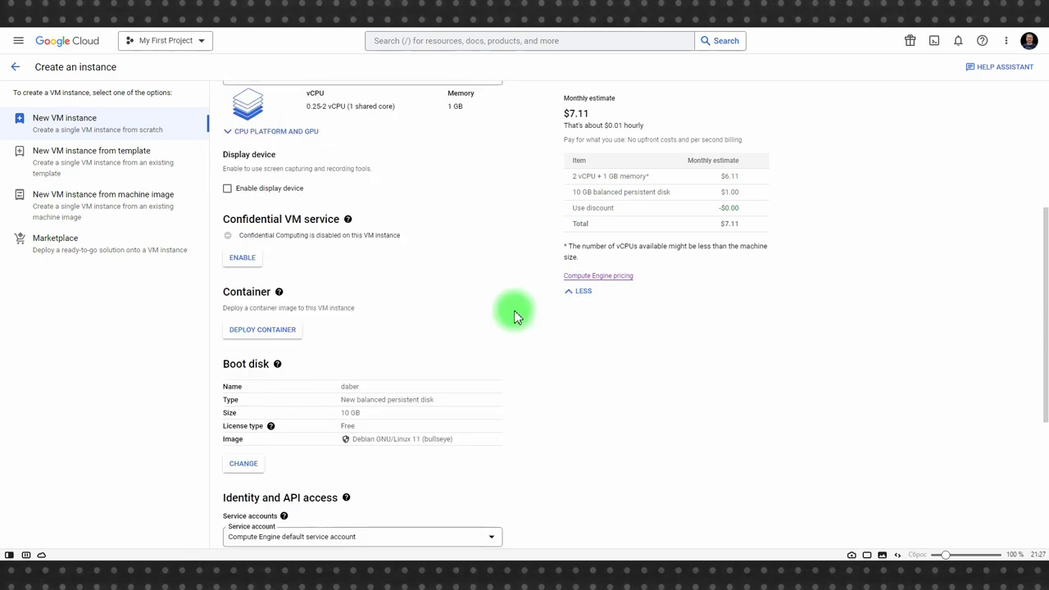
scroll(515, 317, down, 2)
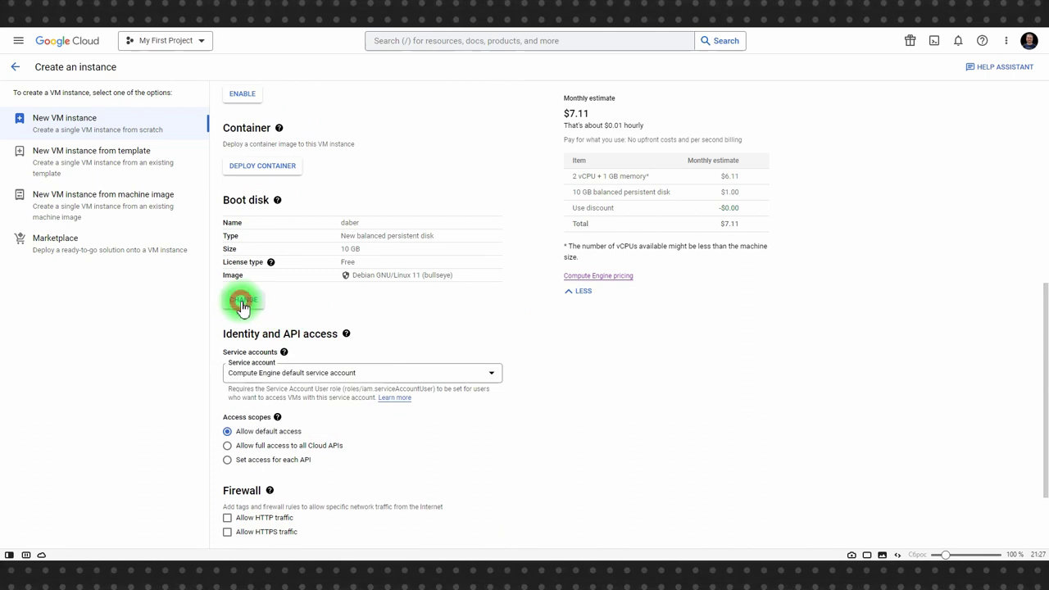
click(243, 301)
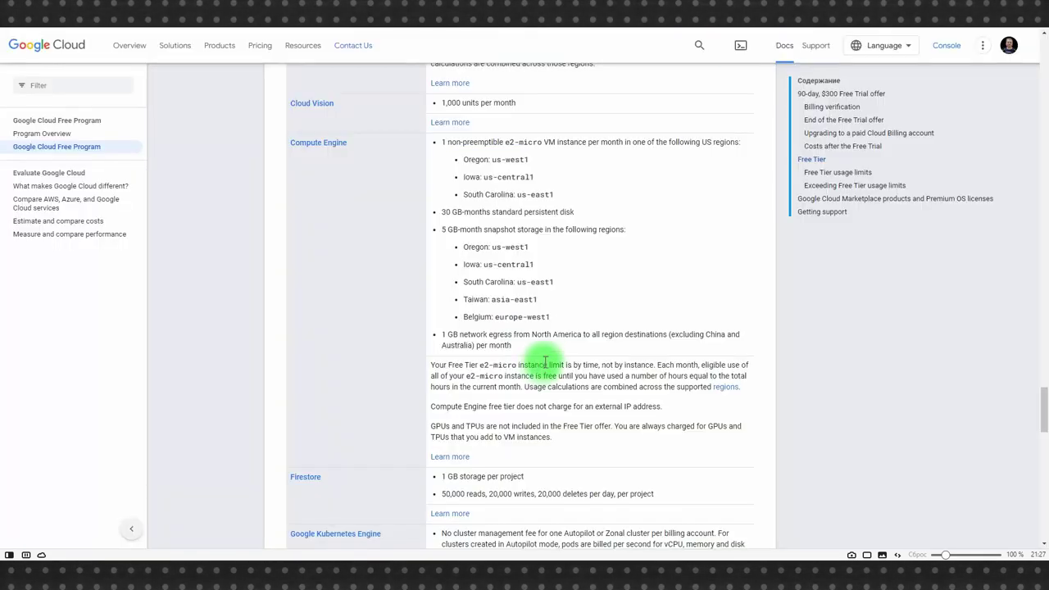
scroll(545, 361, down, 1)
scroll(547, 357, up, 2)
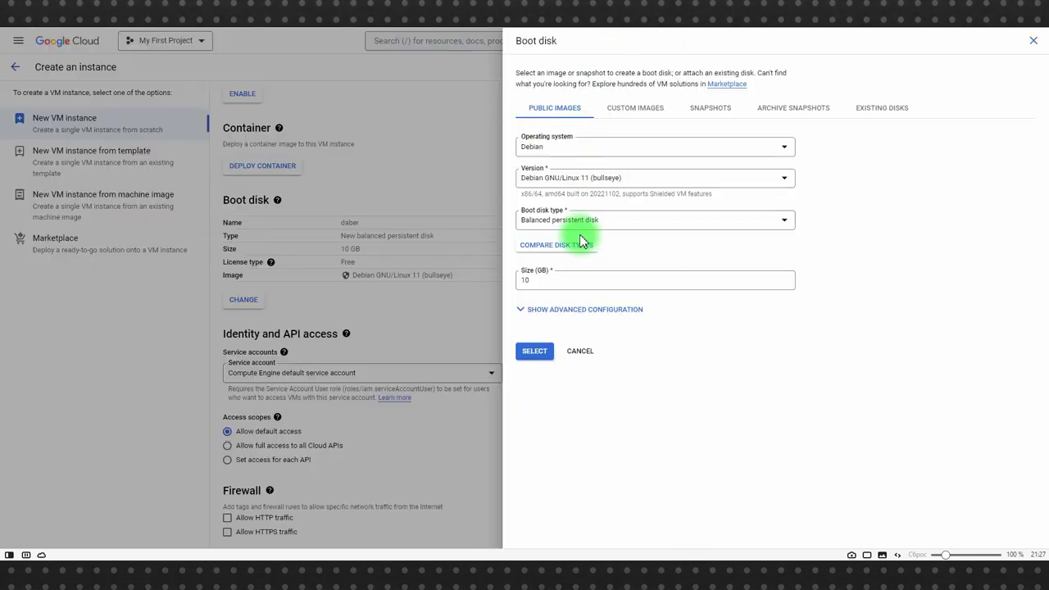
Step: Set the boot disk's size to 30 GB and its type to standard persistent disk, and apply the boot disk settings
double_click(535, 280)
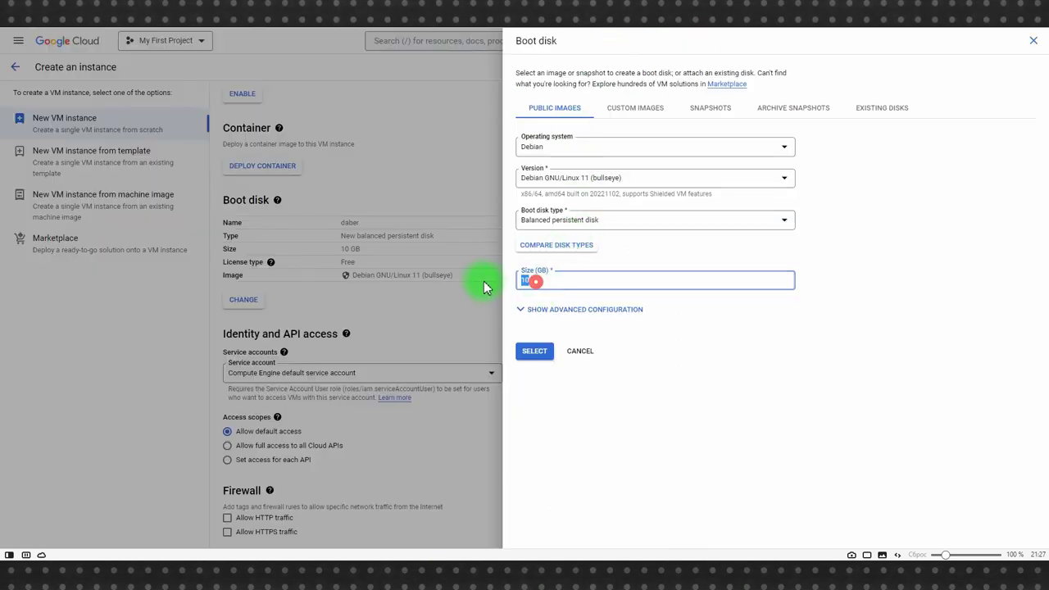
text(20)
click(691, 311)
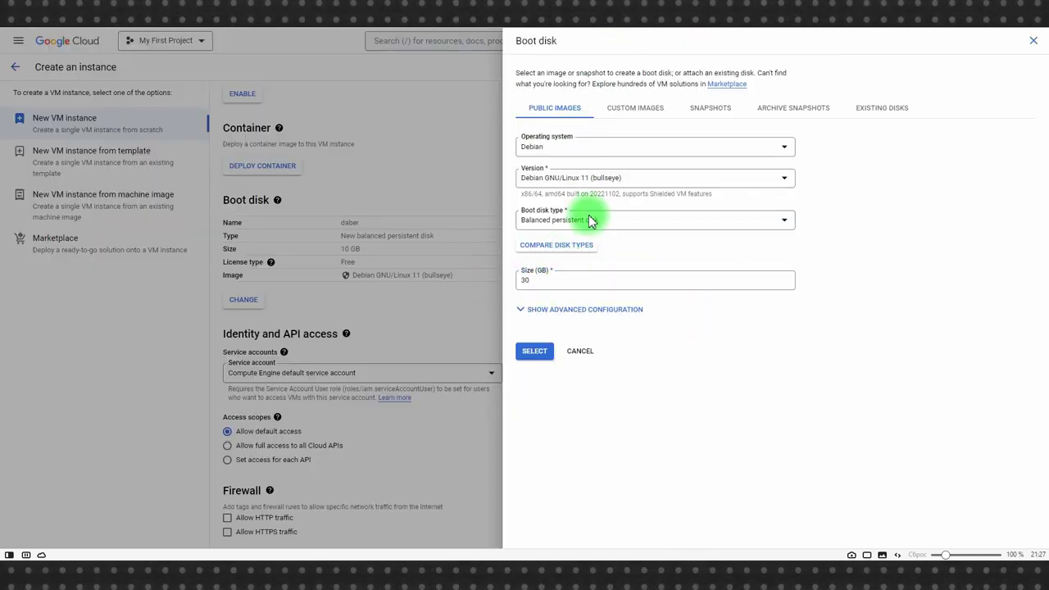
click(586, 219)
click(568, 280)
click(771, 347)
click(534, 352)
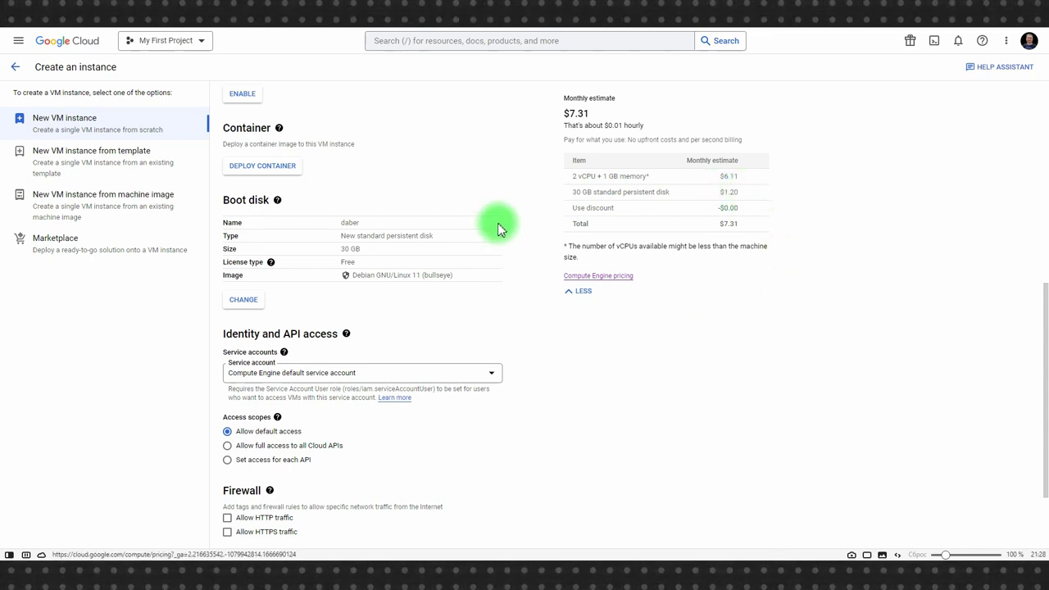
Step: Allow HTTP and HTTPS traffic through the instance's firewall and create the VM instance
scroll(497, 222, down, 2)
click(269, 414)
click(228, 425)
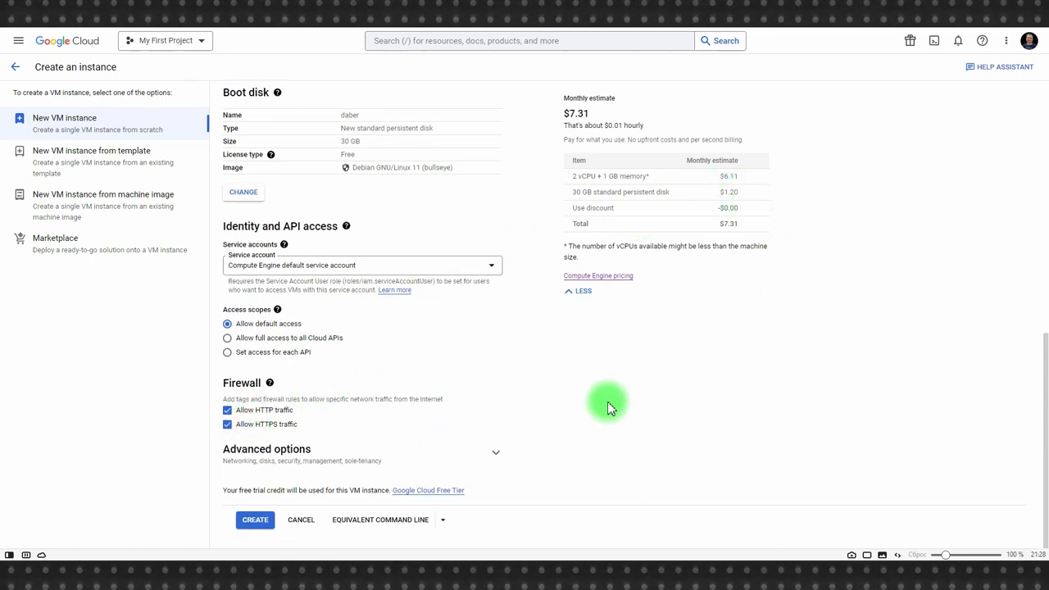
click(253, 518)
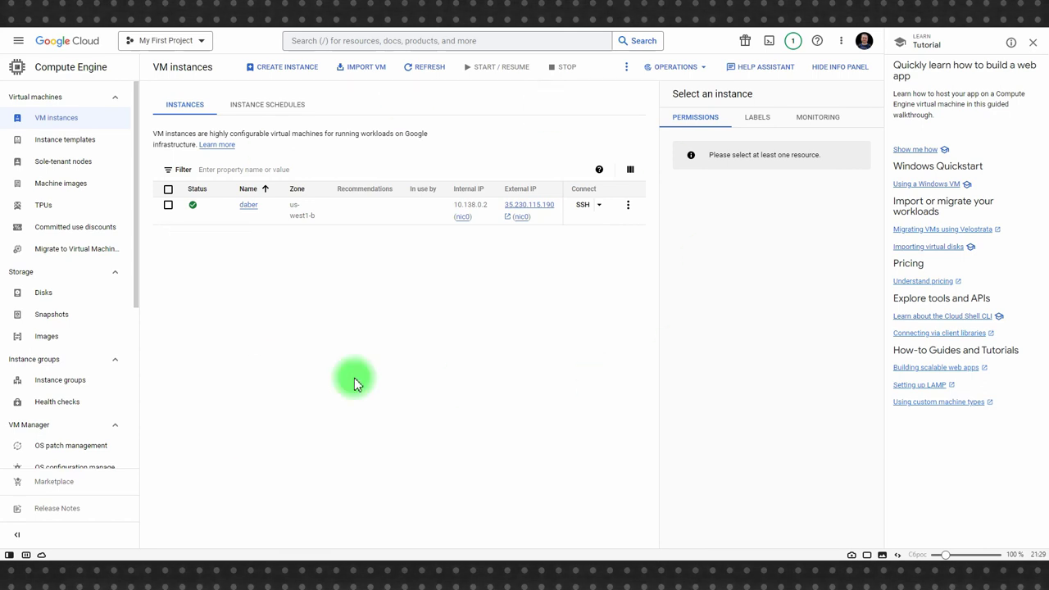
Step: Close the tutorial pane and open an SSH session to the daber instance in a browser window
click(1033, 42)
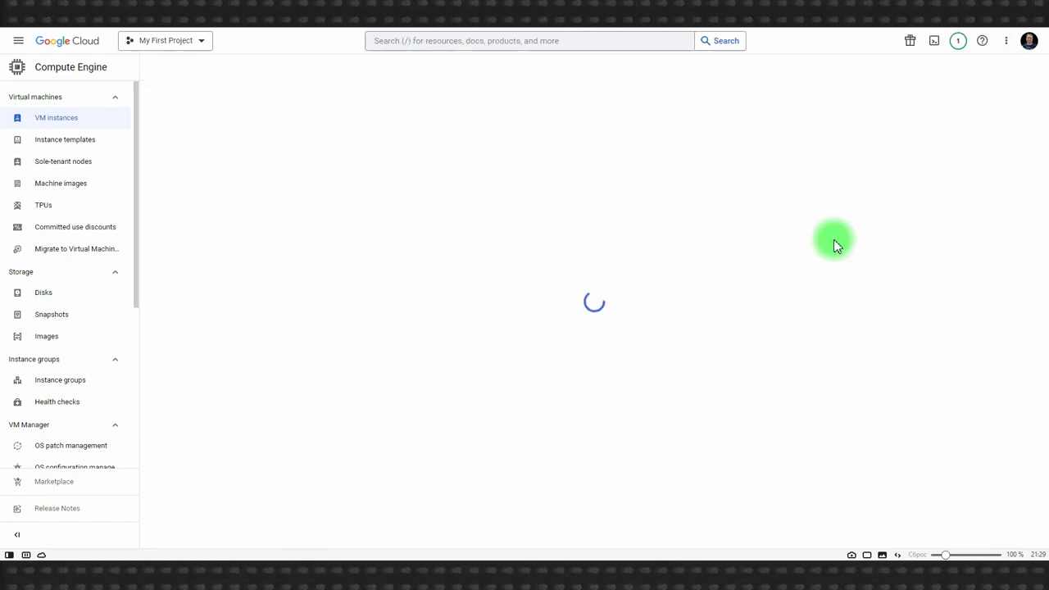
click(681, 206)
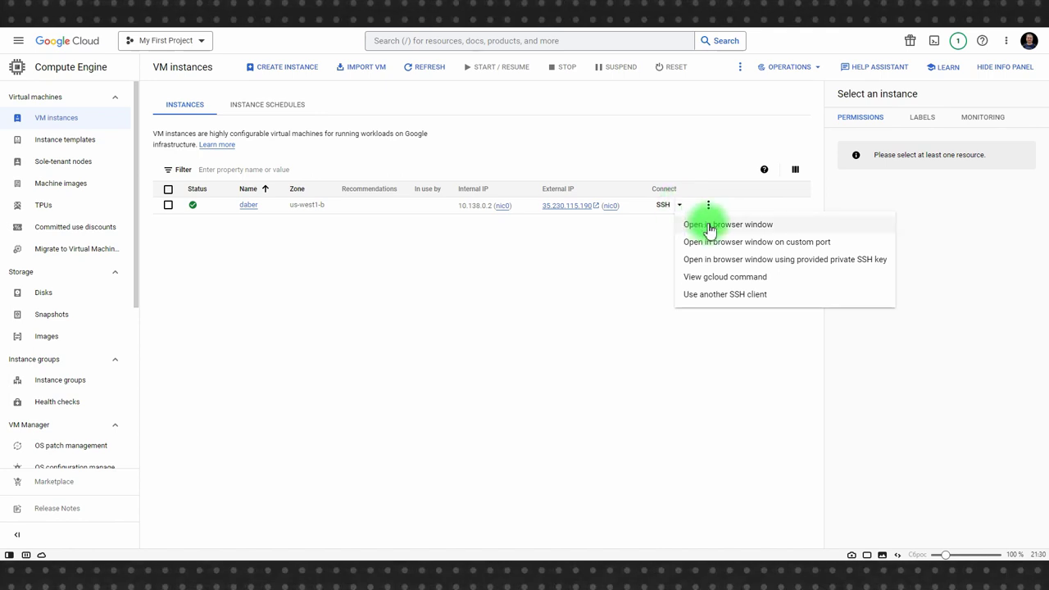
click(705, 222)
drag(352, 123, 538, 67)
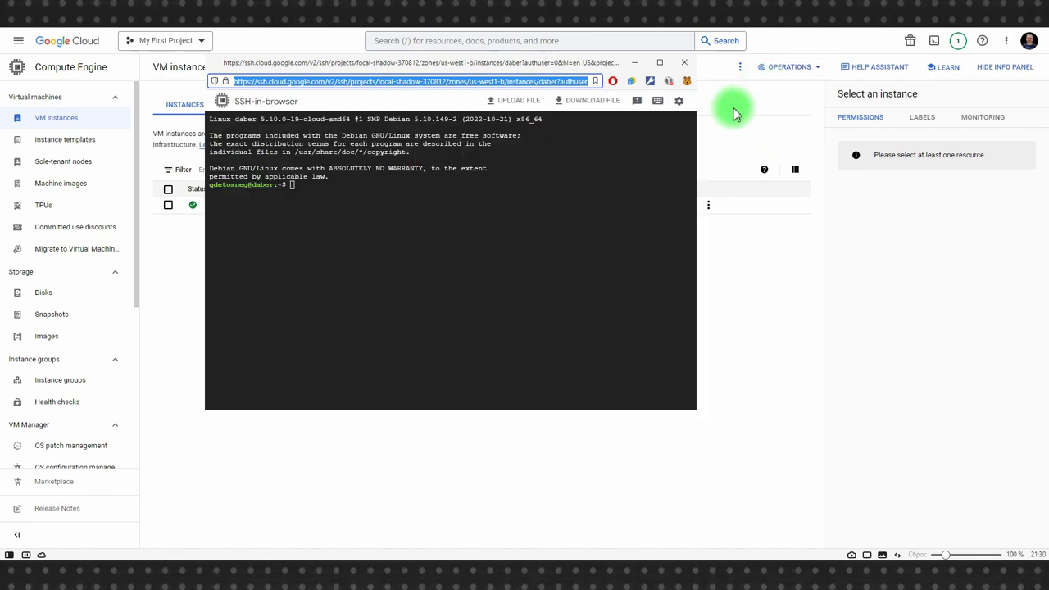